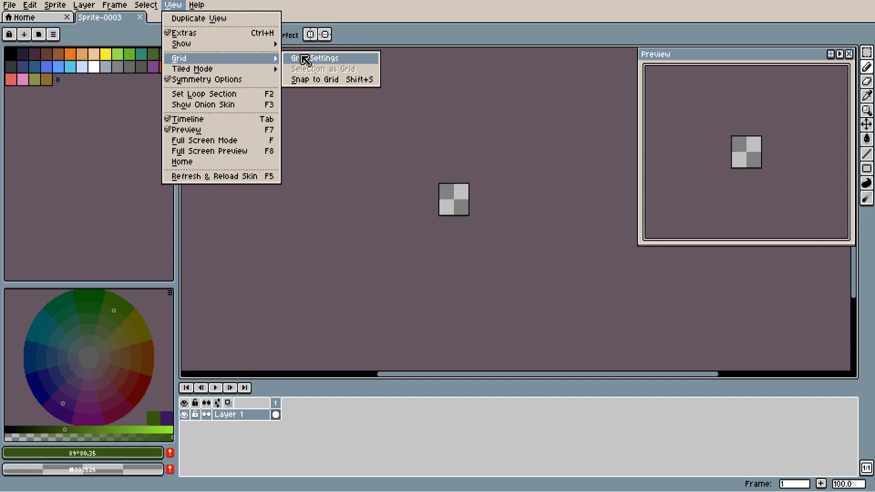
- Set the grid to a width and height of 32
click(305, 60)
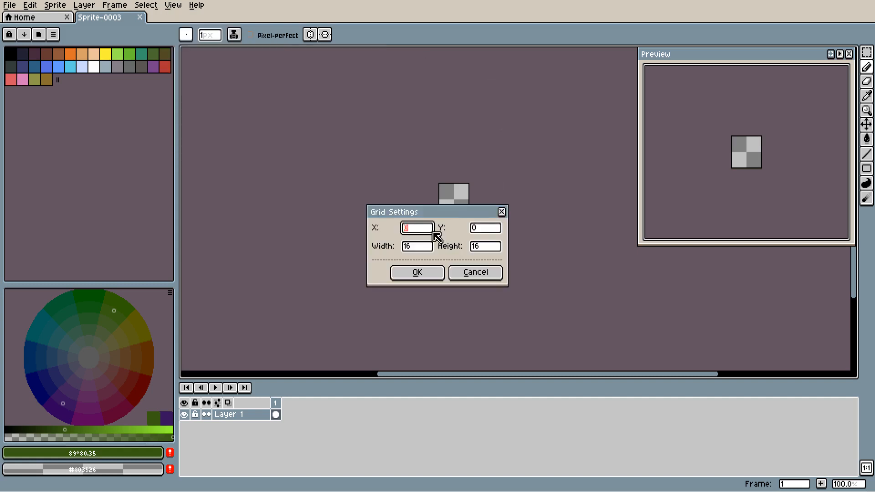
drag(430, 246, 400, 252)
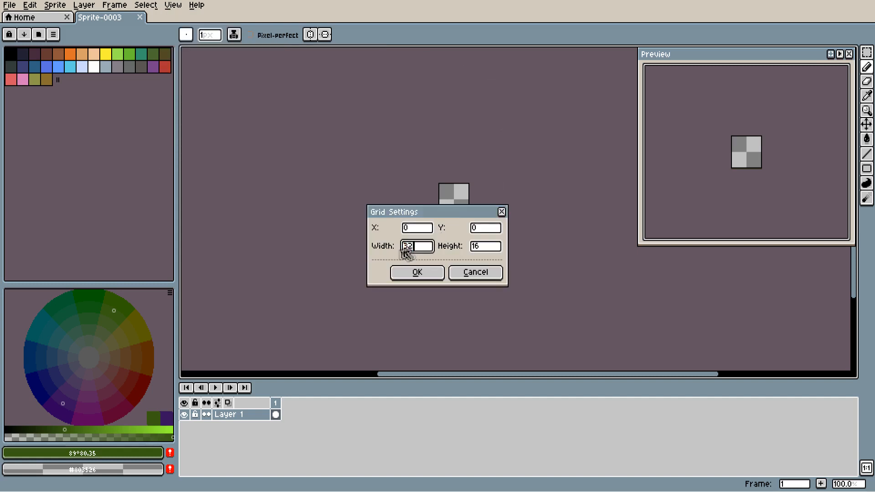
drag(490, 249, 474, 248)
click(413, 275)
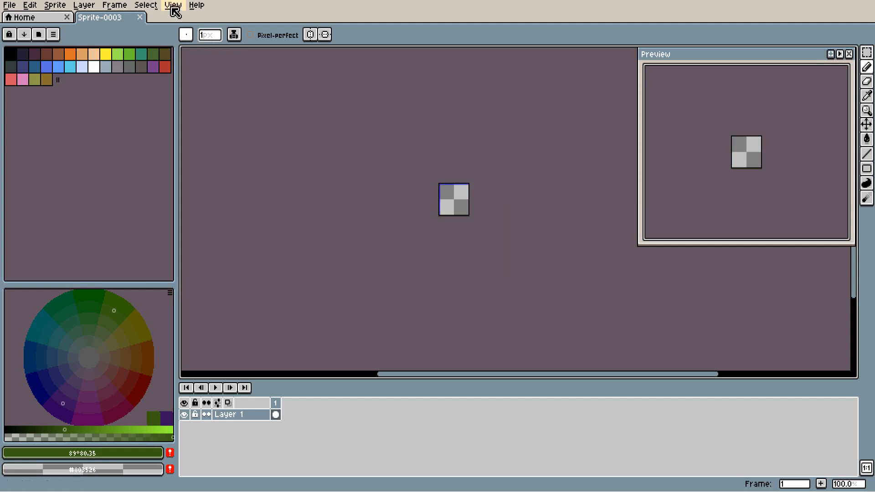
- Enable tiled mode in both axes and sketch rough stone outlines across the tile
click(174, 7)
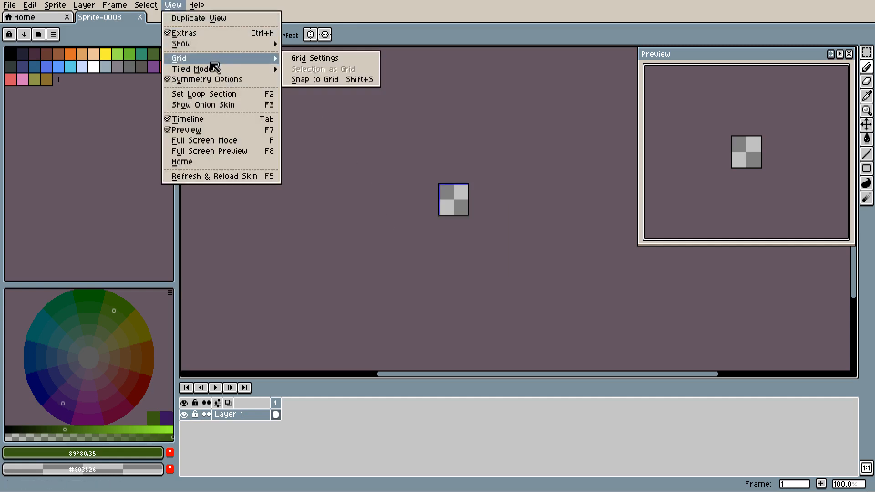
mouse_move(215, 71)
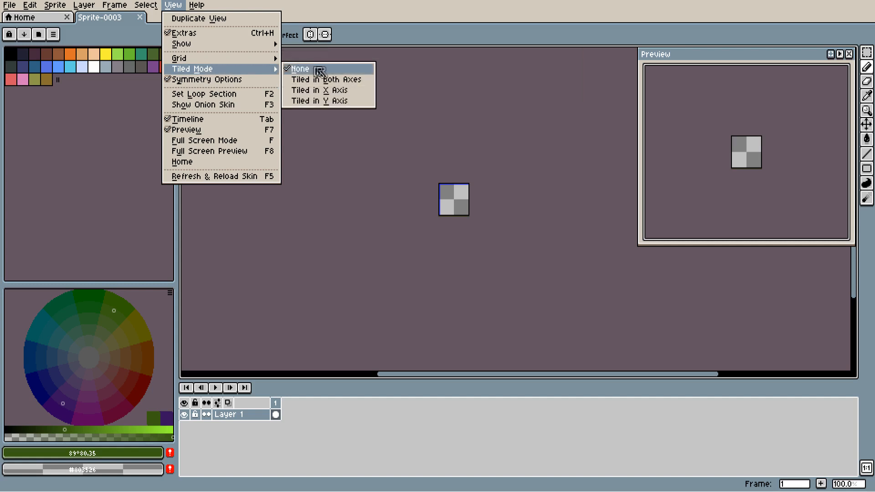
click(369, 81)
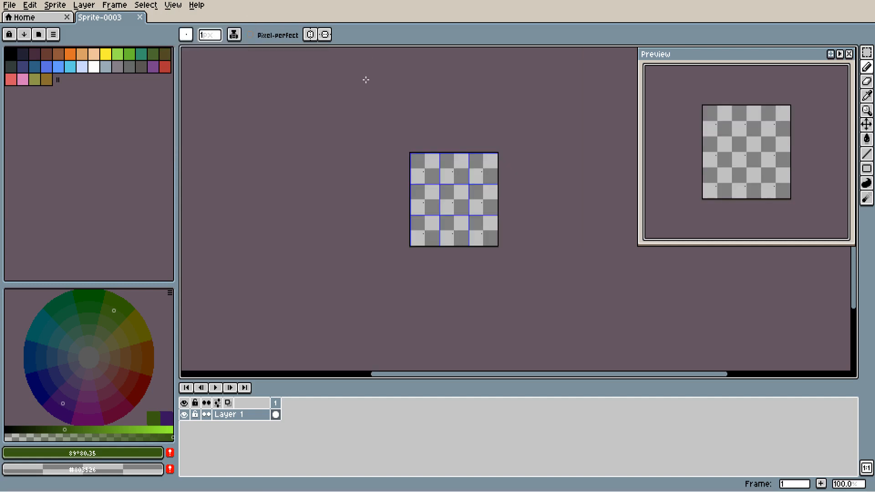
scroll(474, 177, up, 2)
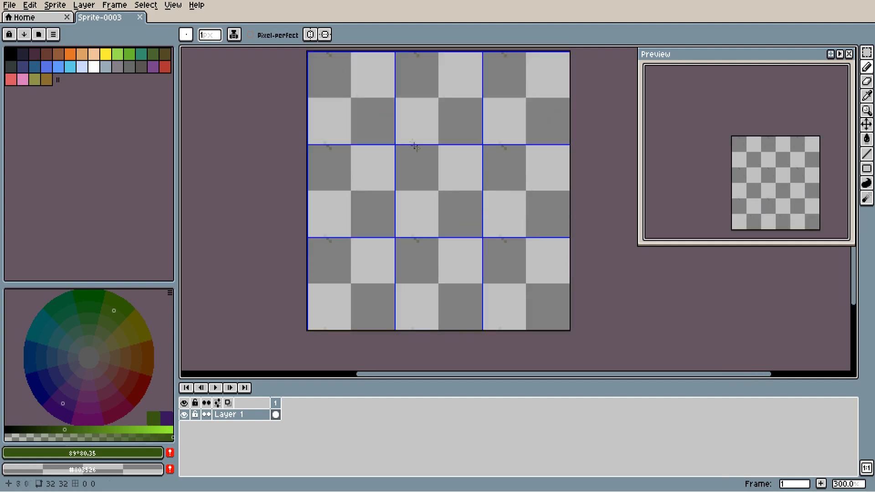
mouse_move(404, 131)
mouse_down()
mouse_move(388, 123)
mouse_move(373, 135)
mouse_move(378, 150)
mouse_move(403, 157)
mouse_move(406, 132)
mouse_move(412, 153)
mouse_move(399, 162)
mouse_move(402, 183)
mouse_move(424, 181)
mouse_move(431, 163)
mouse_move(408, 154)
mouse_move(427, 136)
mouse_move(410, 130)
mouse_move(450, 112)
mouse_move(461, 134)
mouse_move(431, 161)
mouse_move(445, 165)
mouse_move(442, 205)
mouse_move(407, 190)
mouse_move(380, 217)
mouse_move(364, 181)
mouse_move(399, 171)
mouse_move(376, 167)
mouse_up()
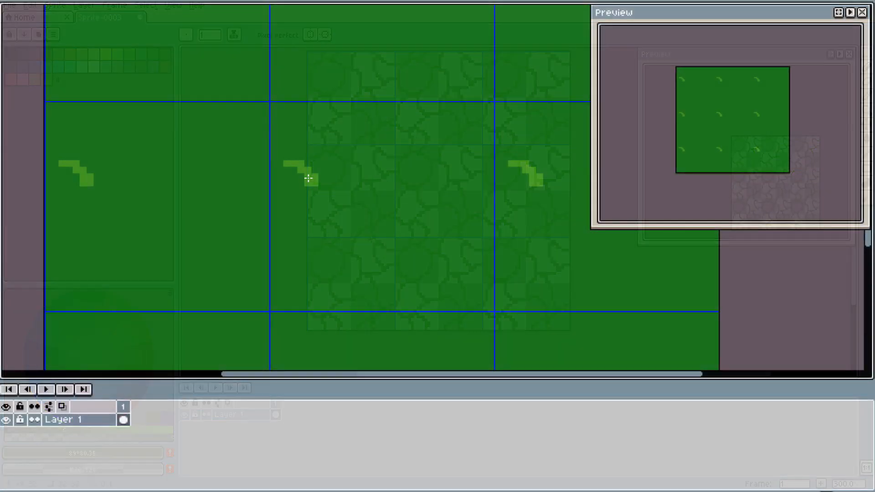
- Draw a plant of short light-green blades radiating from a centre in the upper-left part of the green tile
mouse_move(407, 226)
mouse_down()
mouse_move(412, 214)
mouse_move(425, 219)
mouse_up()
mouse_move(318, 169)
mouse_down()
mouse_move(341, 159)
mouse_move(299, 177)
mouse_move(292, 167)
mouse_move(336, 188)
mouse_move(308, 176)
mouse_up()
mouse_move(307, 189)
mouse_down()
mouse_move(381, 233)
mouse_move(296, 197)
mouse_move(333, 233)
mouse_move(307, 183)
mouse_move(331, 219)
mouse_move(302, 195)
mouse_move(302, 181)
mouse_move(296, 196)
mouse_move(306, 187)
mouse_move(315, 207)
mouse_move(286, 204)
mouse_up()
drag(280, 163, 286, 163)
click(301, 144)
drag(336, 157, 322, 163)
click(314, 176)
mouse_move(294, 190)
mouse_down()
mouse_move(287, 195)
mouse_move(322, 183)
mouse_up()
click(307, 189)
key(ctrl+z)
click(309, 150)
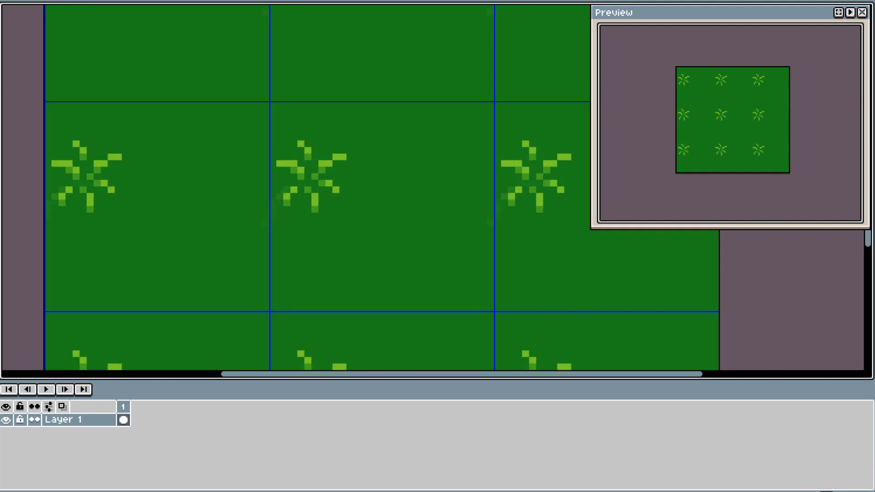
- Extend the plant's blades with darker mid-green tips and add another blade at its upper right
click(286, 209)
click(314, 215)
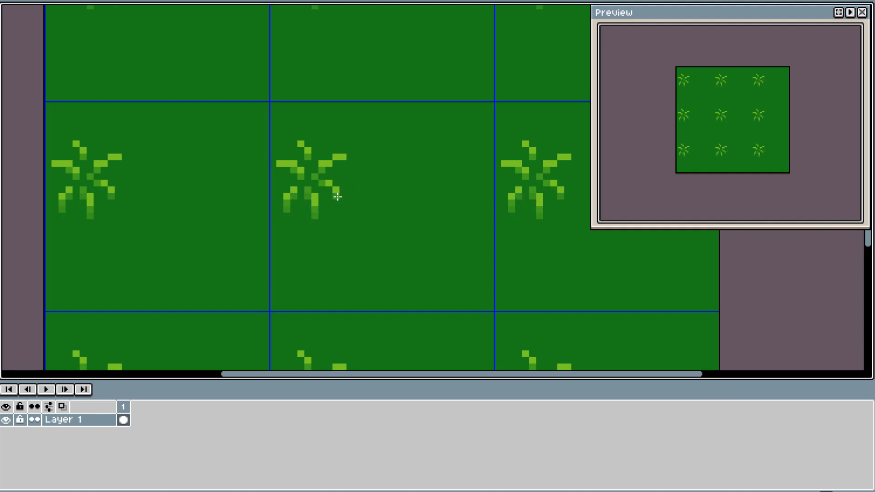
click(350, 157)
click(294, 137)
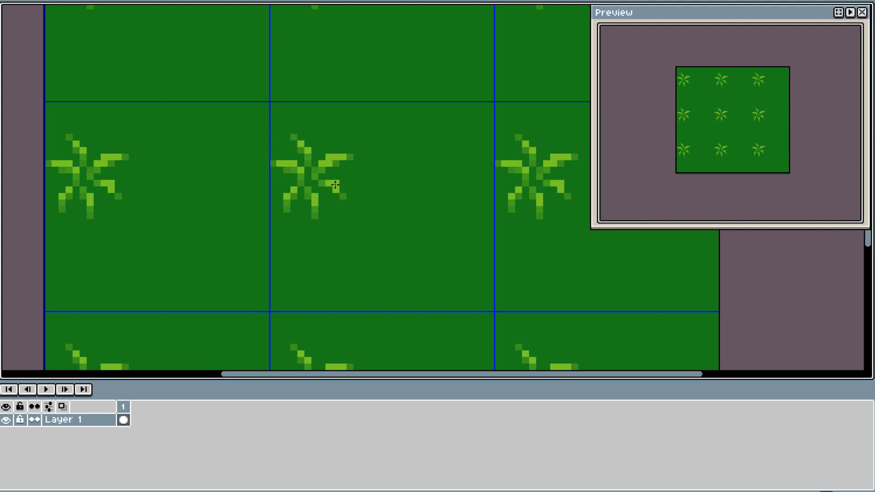
mouse_move(321, 144)
mouse_down()
mouse_move(292, 136)
mouse_move(316, 156)
mouse_up()
click(335, 131)
click(329, 144)
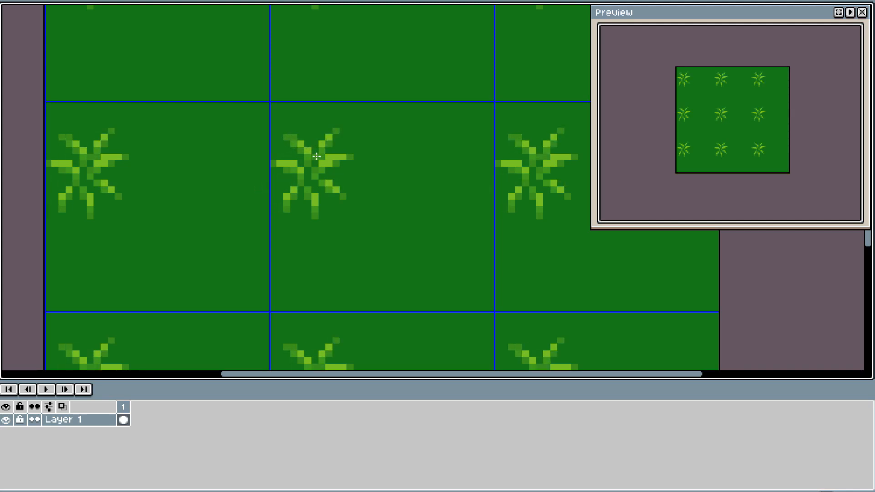
- Scatter small mid-green dabs all around the radiating plant, spilling across the tile's edges
mouse_move(323, 190)
mouse_down()
mouse_move(295, 173)
mouse_move(163, 173)
mouse_up()
drag(349, 166, 332, 173)
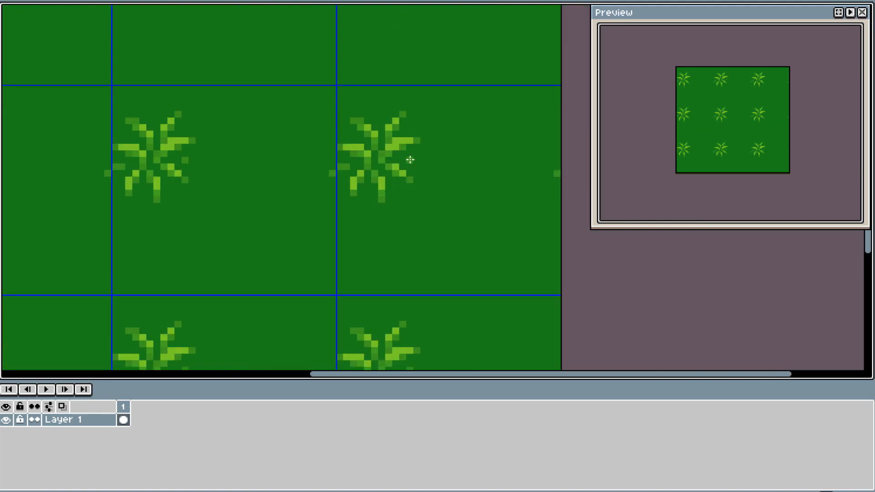
drag(410, 159, 423, 167)
drag(224, 182, 411, 185)
drag(302, 189, 296, 203)
drag(358, 190, 365, 203)
drag(309, 137, 295, 131)
mouse_move(372, 131)
mouse_down()
mouse_move(341, 120)
mouse_move(306, 176)
mouse_move(349, 108)
mouse_move(330, 105)
mouse_up()
key(ctrl+z)
drag(351, 111, 357, 104)
drag(386, 183, 393, 189)
drag(393, 157, 400, 163)
mouse_move(393, 138)
mouse_down()
mouse_move(434, 105)
mouse_move(386, 104)
mouse_up()
drag(309, 111, 302, 105)
drag(288, 143, 281, 143)
drag(288, 164, 281, 170)
mouse_move(281, 189)
mouse_down()
mouse_move(320, 296)
mouse_move(304, 220)
mouse_move(303, 230)
mouse_move(339, 217)
mouse_move(372, 216)
mouse_up()
click(309, 216)
drag(315, 229, 323, 236)
drag(407, 209, 400, 202)
drag(406, 183, 421, 143)
drag(414, 124, 400, 124)
drag(344, 92, 358, 92)
drag(373, 92, 386, 92)
drag(400, 105, 414, 98)
- Draw a second cluster of curved, drooping light-green leaves with darker tips beside the radiating plant
mouse_move(288, 112)
mouse_down()
mouse_move(247, 169)
mouse_move(260, 190)
mouse_up()
key(ctrl+z)
mouse_move(260, 131)
mouse_down()
mouse_move(242, 135)
mouse_move(225, 172)
mouse_move(247, 135)
mouse_move(263, 154)
mouse_move(254, 160)
mouse_move(226, 143)
mouse_move(248, 143)
mouse_move(246, 165)
mouse_up()
click(218, 150)
click(246, 138)
click(266, 151)
click(246, 176)
click(260, 196)
click(254, 149)
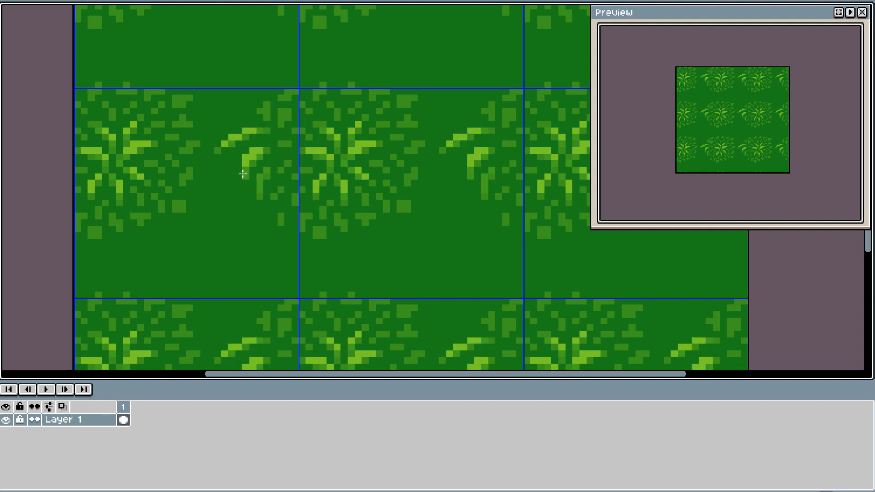
drag(225, 153, 225, 173)
mouse_move(274, 210)
mouse_down()
mouse_move(268, 223)
mouse_move(281, 255)
mouse_move(251, 221)
mouse_up()
- Fill the tile's remaining empty areas with mid-green dabs and short light-green leaf blades
scroll(278, 250, down, 1)
key(ctrl+y)
drag(134, 155, 123, 161)
key(ctrl+y)
key(ctrl+y)
key(ctrl+y)
key(ctrl+y)
key(ctrl+y)
key(ctrl+y)
key(ctrl+y)
key(ctrl+y)
key(ctrl+y)
key(ctrl+y)
key(ctrl+y)
key(ctrl+y)
key(ctrl+y)
key(ctrl+y)
key(ctrl+y)
key(ctrl+y)
key(ctrl+y)
key(ctrl+y)
key(ctrl+y)
key(ctrl+y)
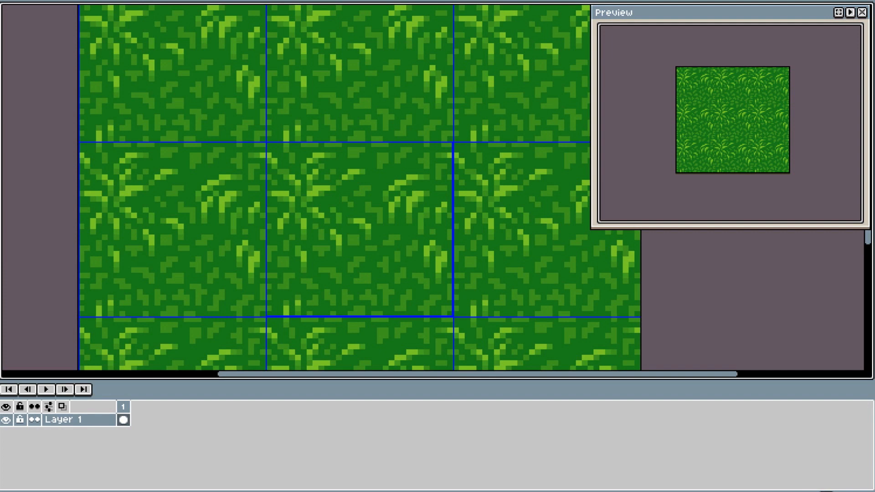
- Draw a four-leaf plant in pale yellow-green in the gap near the tile's lower edge
scroll(223, 143, down, 2)
scroll(317, 227, up, 5)
drag(321, 223, 292, 206)
mouse_move(339, 232)
mouse_down()
mouse_move(349, 215)
mouse_move(367, 214)
mouse_up()
mouse_move(321, 241)
mouse_down()
mouse_move(293, 255)
mouse_move(302, 267)
mouse_up()
drag(340, 250, 349, 276)
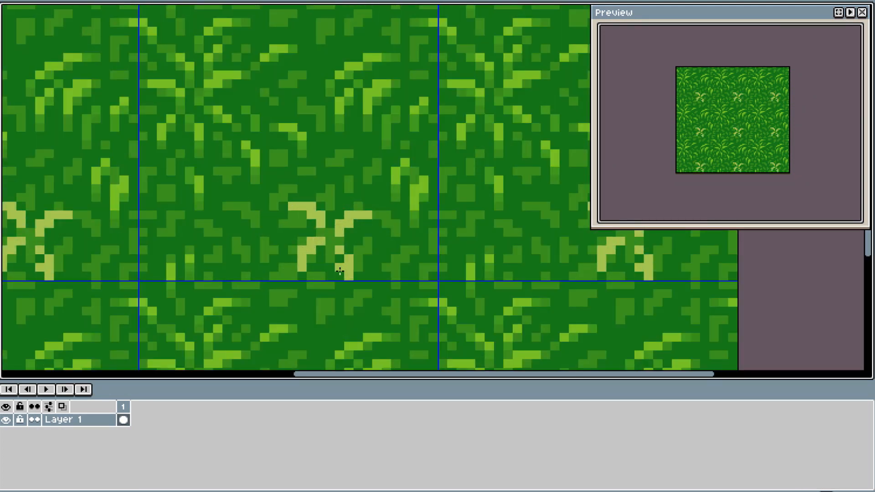
- Recolour the pale four-leaf plant light green with the bucket fill
key(g)
click(313, 208)
click(302, 223)
key(ctrl+z)
- Shade the four-leaf plant and surround it with mid-green dabs between its leaves
drag(299, 240, 293, 275)
drag(358, 269, 368, 241)
drag(396, 231, 385, 215)
drag(330, 206, 320, 197)
drag(283, 197, 265, 197)
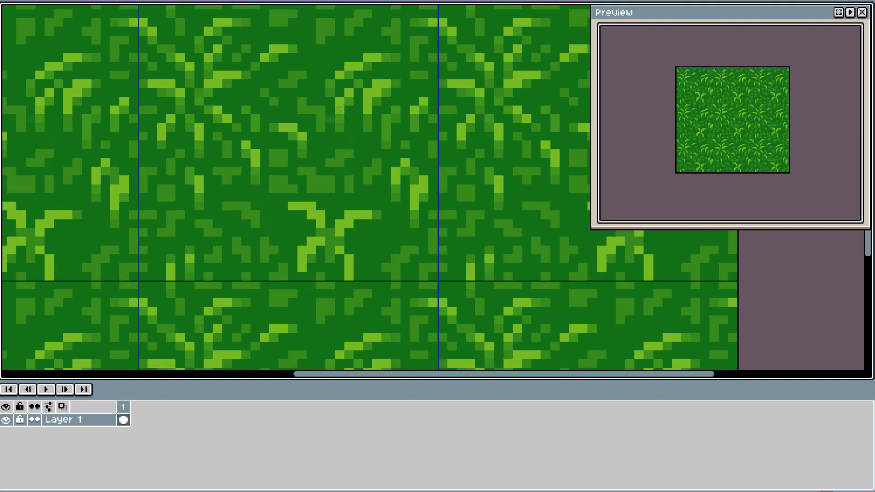
click(358, 223)
click(339, 258)
mouse_move(321, 250)
mouse_down()
mouse_move(311, 250)
mouse_move(330, 258)
mouse_move(321, 228)
mouse_move(377, 250)
mouse_up()
click(311, 223)
click(274, 214)
click(302, 275)
click(311, 259)
click(386, 223)
drag(367, 268, 378, 268)
drag(377, 197, 368, 189)
drag(367, 163, 368, 154)
drag(340, 145, 330, 153)
- Fill the dark gaps beside the four-leaf plant and along the tile's lower seam with mid-green dabs
scroll(322, 221, down, 3)
drag(346, 272, 327, 281)
click(300, 289)
click(318, 297)
scroll(295, 185, up, 3)
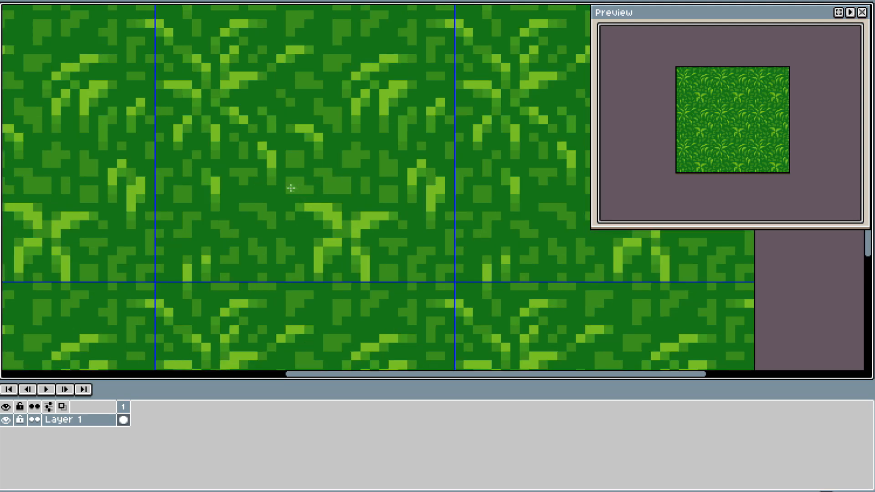
scroll(257, 226, down, 2)
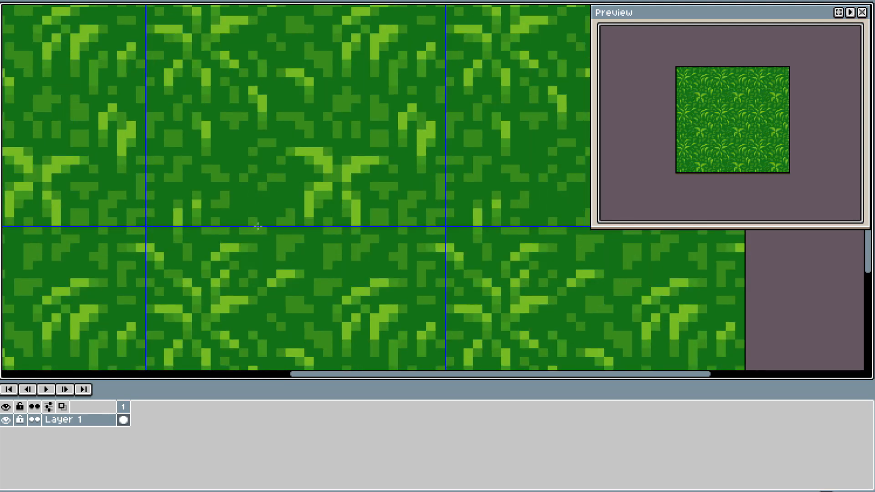
drag(240, 148, 234, 159)
scroll(237, 155, down, 2)
mouse_move(266, 168)
mouse_down()
mouse_move(256, 178)
mouse_move(256, 221)
mouse_up()
mouse_move(238, 195)
mouse_down()
mouse_move(228, 186)
mouse_move(210, 195)
mouse_up()
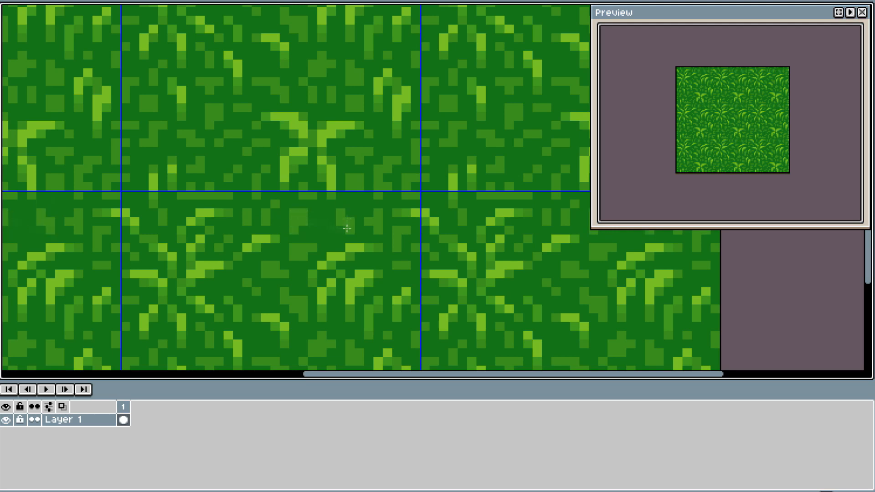
scroll(283, 177, up, 1)
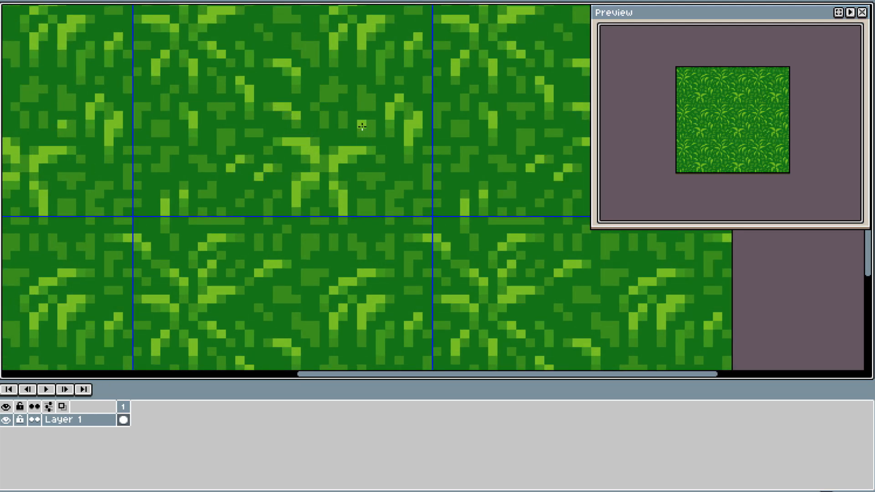
- Try adding light-green highlights and short blades around the four-leaf plant
scroll(359, 136, down, 1)
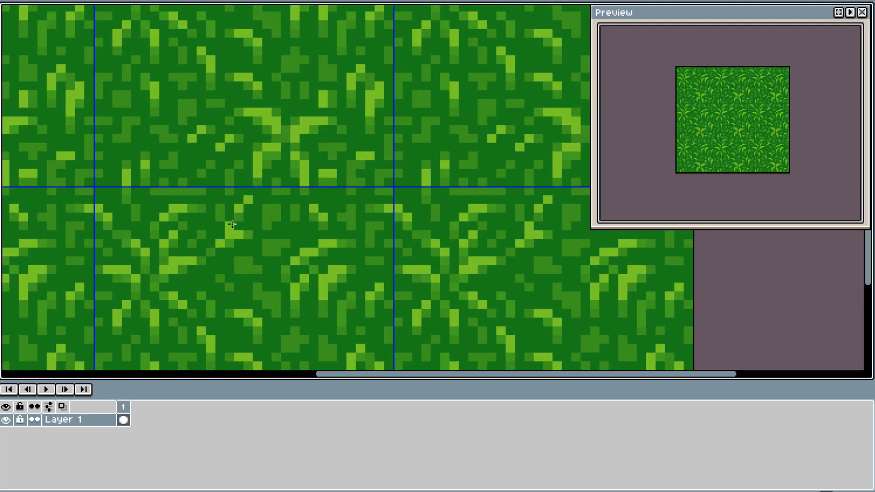
drag(296, 96, 315, 76)
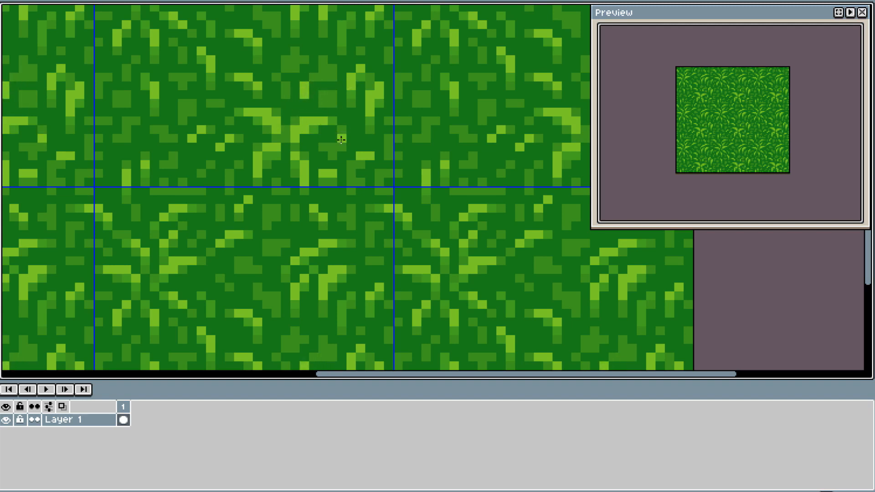
drag(239, 155, 229, 173)
drag(239, 138, 220, 147)
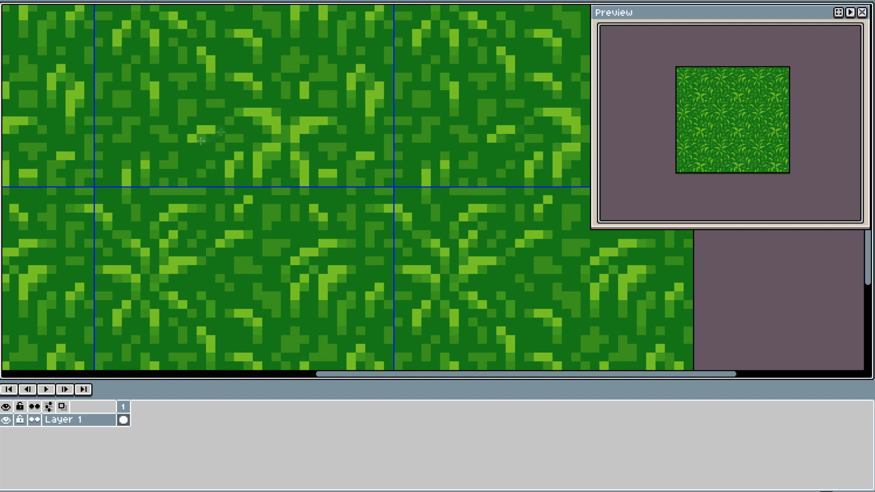
click(220, 130)
drag(360, 156, 369, 156)
mouse_move(370, 147)
mouse_down()
mouse_move(360, 147)
mouse_move(351, 173)
mouse_up()
click(379, 182)
click(314, 86)
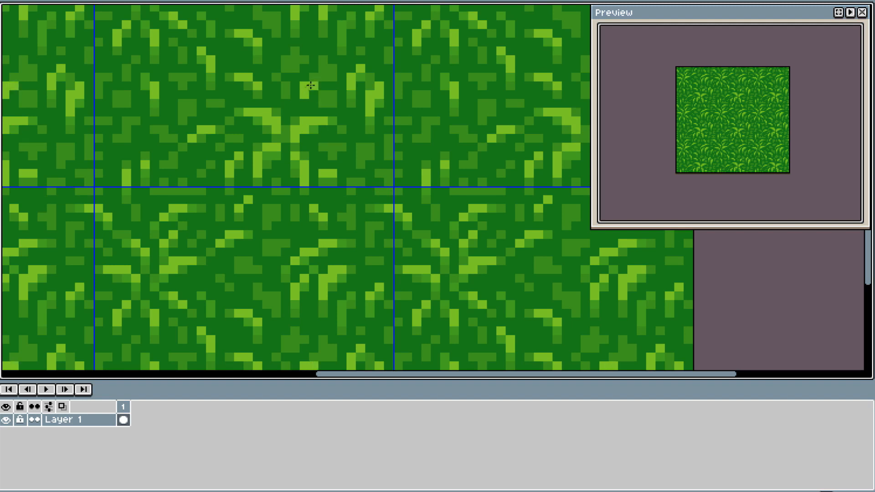
click(304, 86)
click(322, 85)
- Undo the trial light-green highlights around the four-leaf plant
key(ctrl+z)
key(ctrl+z)
key(ctrl+z)
key(ctrl+z)
key(ctrl+z)
key(ctrl+z)
key(ctrl+z)
key(ctrl+z)
key(ctrl+z)
key(ctrl+z)
key(ctrl+y)
key(ctrl+z)
- Draw drooping light-green blades with darker tips on both sides of the four-leaf plant
drag(229, 138, 220, 146)
mouse_move(323, 147)
mouse_down()
mouse_move(332, 156)
mouse_move(333, 199)
mouse_up()
alt+click(257, 182)
drag(239, 173, 239, 181)
click(323, 182)
drag(229, 146, 220, 156)
drag(323, 156, 333, 164)
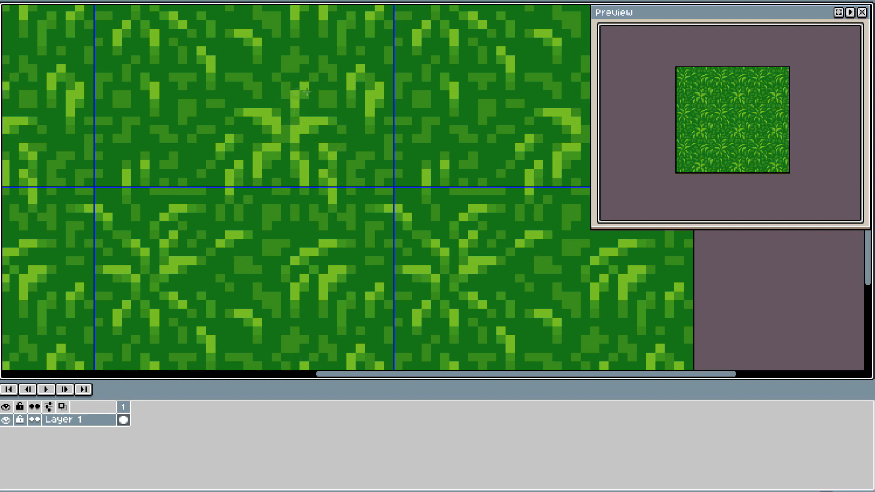
drag(214, 109, 215, 216)
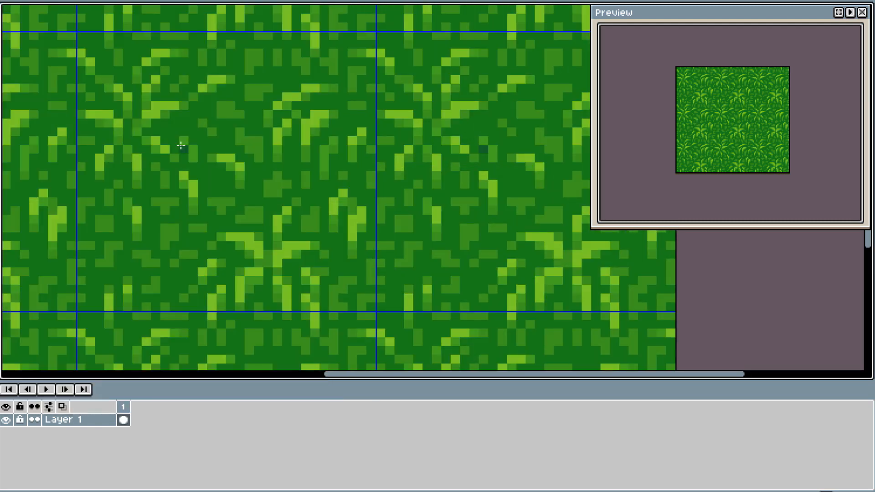
- Paint dark-teal shadow pixels between and below the leaves of the tile's upper spiky plant
drag(183, 132, 221, 97)
drag(164, 167, 129, 193)
drag(128, 167, 109, 165)
mouse_move(108, 157)
mouse_down()
mouse_move(209, 158)
mouse_move(201, 151)
mouse_up()
drag(200, 137, 154, 161)
drag(171, 133, 198, 157)
drag(161, 122, 153, 131)
- Paint dark-teal shadows under the drooping light-green blades beside the upper plant
drag(297, 278, 280, 197)
mouse_move(286, 207)
mouse_down()
mouse_move(259, 190)
mouse_move(287, 241)
mouse_up()
mouse_move(323, 216)
mouse_down()
mouse_move(351, 199)
mouse_move(323, 173)
mouse_up()
mouse_move(375, 211)
mouse_down()
mouse_move(398, 222)
mouse_move(379, 155)
mouse_move(399, 146)
mouse_up()
mouse_move(324, 210)
mouse_down()
mouse_move(324, 193)
mouse_move(287, 219)
mouse_up()
drag(335, 184, 315, 184)
drag(338, 196, 289, 170)
drag(351, 158, 361, 186)
mouse_move(293, 233)
mouse_down()
mouse_move(360, 203)
mouse_move(383, 157)
mouse_up()
drag(357, 233, 366, 198)
- Paint dark-teal shadow dabs around the lower four-leaf plant and the short blades near the tile's side edge
mouse_move(385, 187)
mouse_down()
mouse_move(384, 209)
mouse_move(394, 207)
mouse_up()
mouse_move(304, 235)
mouse_down()
mouse_move(340, 207)
mouse_move(330, 219)
mouse_up()
mouse_move(277, 192)
mouse_down()
mouse_move(355, 182)
mouse_move(353, 170)
mouse_up()
mouse_move(348, 155)
mouse_down()
mouse_move(326, 176)
mouse_move(311, 169)
mouse_up()
drag(325, 211, 347, 172)
mouse_move(367, 201)
mouse_down()
mouse_move(350, 226)
mouse_move(355, 207)
mouse_up()
click(332, 200)
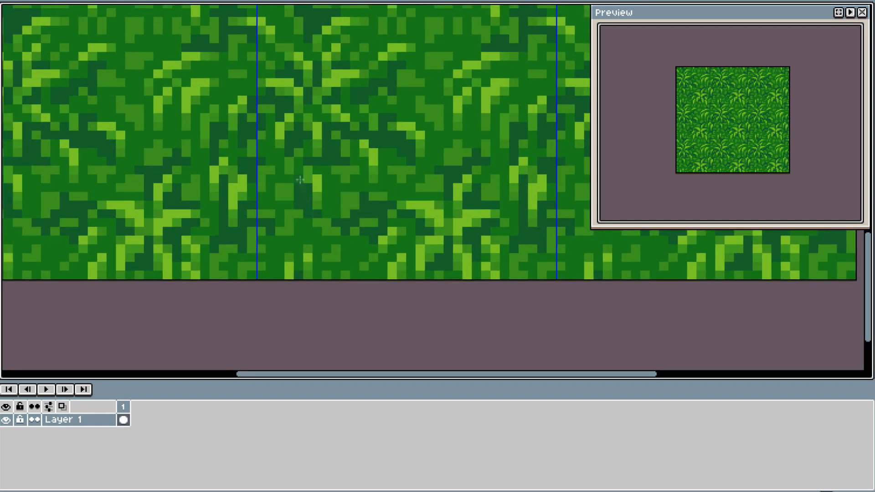
- Extend the dark-teal shadows through the gaps between the upper spiky plant and the lower four-leaf plant
drag(324, 231, 324, 211)
drag(324, 211, 308, 235)
drag(410, 50, 347, 185)
drag(367, 162, 390, 154)
drag(313, 123, 371, 191)
click(367, 187)
mouse_move(447, 255)
mouse_down()
mouse_move(378, 189)
mouse_move(420, 183)
mouse_up()
drag(402, 208, 391, 243)
drag(429, 184, 420, 243)
drag(448, 194, 448, 211)
mouse_move(373, 217)
mouse_down()
mouse_move(390, 250)
mouse_move(420, 258)
mouse_up()
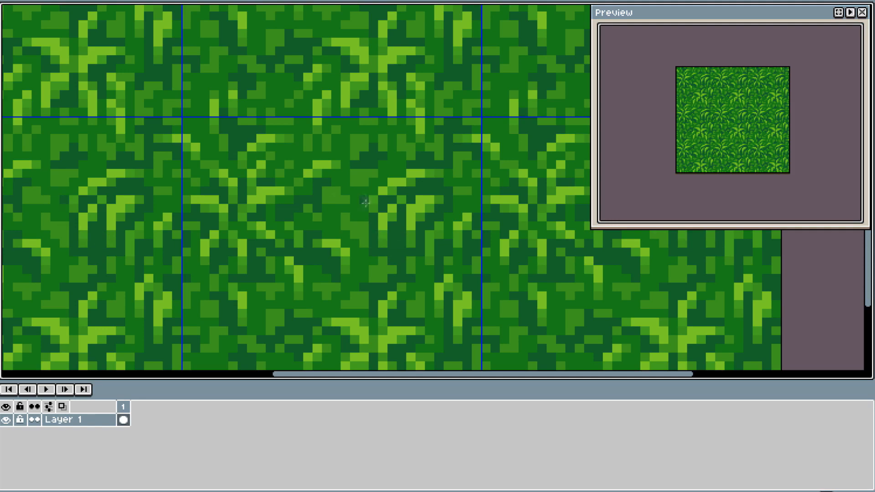
- Undo the last two shadow strokes and paint dark-teal patches along the horizontal tile seam
key(ctrl+z)
key(ctrl+z)
drag(258, 184, 395, 240)
mouse_move(177, 355)
mouse_down()
mouse_move(214, 213)
mouse_move(125, 233)
mouse_move(119, 322)
mouse_up()
click(257, 135)
drag(234, 118, 268, 136)
mouse_move(219, 90)
mouse_down()
mouse_move(252, 142)
mouse_move(246, 175)
mouse_move(342, 95)
mouse_up()
click(305, 105)
click(212, 122)
click(277, 140)
- Fill the background gaps around the drooping blades and the tile's side edge with dark teal
drag(152, 132, 167, 139)
drag(211, 256, 163, 195)
drag(205, 246, 206, 254)
drag(426, 253, 436, 254)
mouse_move(205, 263)
mouse_down()
mouse_move(213, 263)
mouse_move(153, 215)
mouse_up()
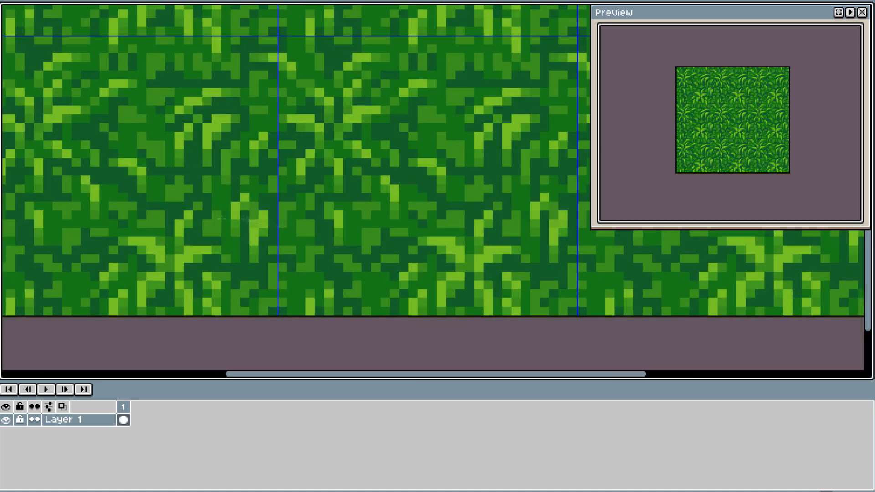
drag(455, 73, 246, 205)
drag(383, 128, 411, 128)
drag(269, 172, 260, 189)
mouse_move(233, 215)
mouse_down()
mouse_move(215, 231)
mouse_move(221, 197)
mouse_move(202, 176)
mouse_up()
drag(273, 104, 178, 260)
- Widen the dark-teal shadows between the upper spiky plant and the drooping blades beside it
drag(118, 123, 551, 182)
drag(247, 114, 256, 122)
drag(303, 133, 95, 151)
drag(410, 198, 277, 186)
click(393, 195)
click(458, 196)
drag(469, 221, 487, 213)
drag(571, 199, 480, 189)
drag(182, 136, 456, 153)
drag(393, 143, 359, 143)
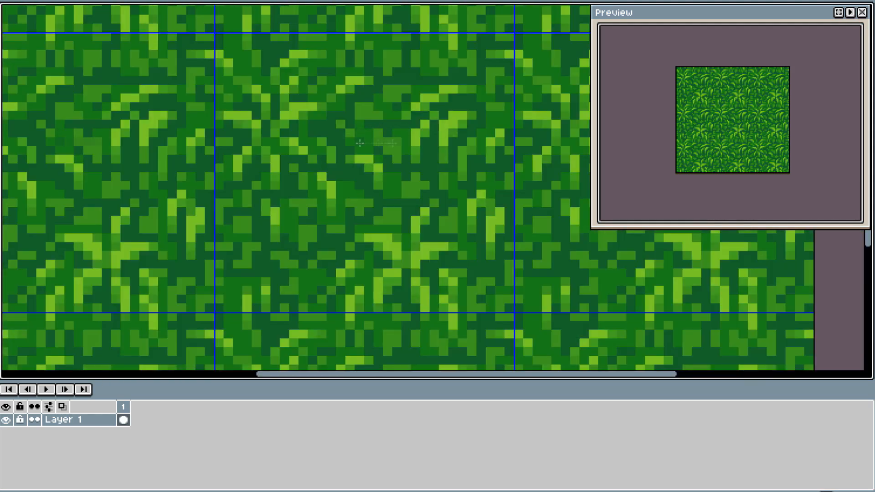
- Reshape the short light-green blades near the tile's right edge and lower-left corner, with dark teal around them
drag(382, 313, 349, 210)
drag(353, 212, 326, 219)
drag(278, 233, 192, 217)
mouse_move(342, 223)
mouse_down()
mouse_move(333, 228)
mouse_move(266, 194)
mouse_up()
drag(313, 166, 313, 174)
drag(306, 113, 313, 123)
drag(341, 123, 339, 139)
click(515, 231)
mouse_move(350, 264)
mouse_down()
mouse_move(370, 186)
mouse_move(240, 280)
mouse_up()
scroll(239, 280, down, 2)
drag(334, 116, 374, 181)
mouse_move(375, 181)
mouse_down()
mouse_move(340, 163)
mouse_move(309, 196)
mouse_up()
mouse_move(290, 195)
mouse_down()
mouse_move(279, 243)
mouse_move(315, 244)
mouse_move(299, 277)
mouse_up()
drag(274, 189, 273, 241)
scroll(269, 232, up, 2)
- Try large darkest-green shadow patches in the gaps between the plants and across the lower seam
drag(269, 167, 241, 174)
mouse_move(304, 326)
mouse_down()
mouse_move(266, 264)
mouse_move(240, 285)
mouse_move(354, 277)
mouse_move(295, 319)
mouse_up()
drag(287, 351, 288, 282)
drag(298, 136, 313, 243)
drag(293, 260, 334, 245)
mouse_move(369, 203)
mouse_down()
mouse_move(420, 213)
mouse_move(360, 224)
mouse_up()
mouse_move(506, 155)
mouse_down()
mouse_move(422, 77)
mouse_move(324, 161)
mouse_up()
drag(350, 148, 310, 173)
drag(197, 207, 282, 163)
click(282, 163)
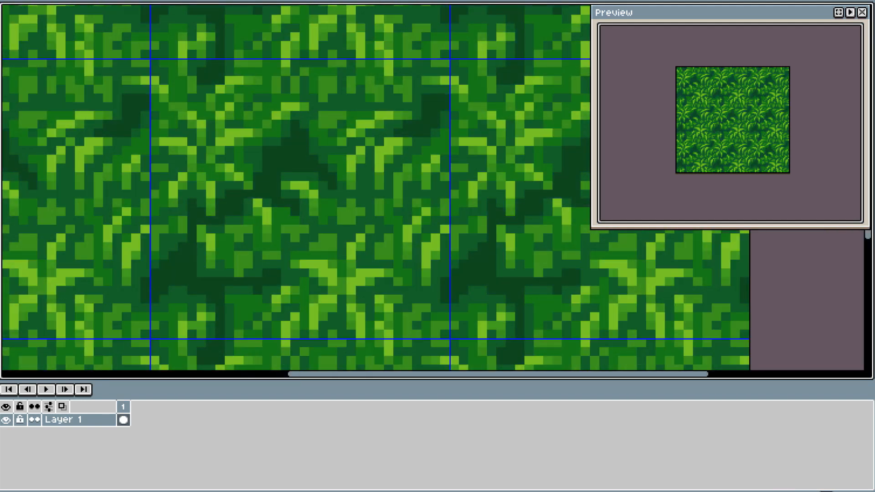
drag(186, 273, 159, 283)
drag(159, 283, 186, 268)
drag(190, 263, 184, 270)
drag(245, 322, 252, 295)
mouse_move(253, 293)
mouse_down()
mouse_move(253, 269)
mouse_move(243, 311)
mouse_up()
mouse_move(293, 145)
mouse_down()
mouse_move(276, 200)
mouse_move(314, 197)
mouse_up()
- Repaint the large darkest-green patches between the plants with dark teal
mouse_move(184, 136)
mouse_down()
mouse_move(170, 152)
mouse_move(185, 328)
mouse_up()
drag(262, 146, 257, 173)
click(341, 119)
click(353, 73)
mouse_move(319, 332)
mouse_down()
mouse_move(290, 153)
mouse_move(357, 197)
mouse_up()
drag(251, 239, 288, 192)
drag(340, 181, 346, 163)
mouse_move(283, 263)
mouse_down()
mouse_move(301, 230)
mouse_move(303, 246)
mouse_up()
click(300, 304)
drag(300, 304, 227, 197)
click(435, 249)
click(492, 118)
- Even out the remaining darkest areas with dark teal and leave only small darkest-green accents
click(512, 118)
click(465, 137)
drag(335, 170, 258, 290)
drag(446, 136, 364, 154)
drag(390, 171, 398, 179)
click(356, 189)
click(379, 270)
click(360, 332)
drag(361, 332, 380, 262)
click(304, 313)
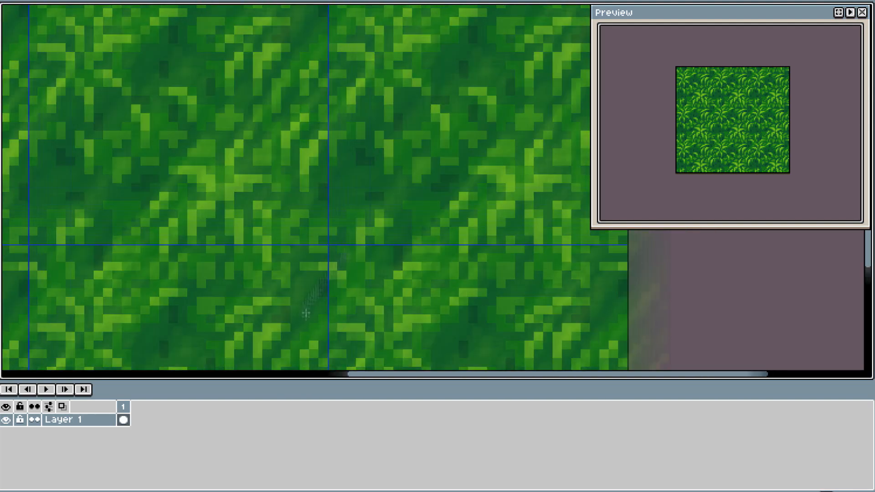
- Add small clusters of darkest-green pixels inside the dark-teal gaps between the plants
drag(304, 312, 420, 132)
click(158, 273)
click(268, 277)
drag(287, 209, 265, 97)
drag(334, 186, 344, 186)
drag(304, 210, 304, 219)
drag(265, 110, 425, 261)
drag(326, 143, 335, 143)
drag(428, 205, 419, 204)
drag(428, 213, 410, 213)
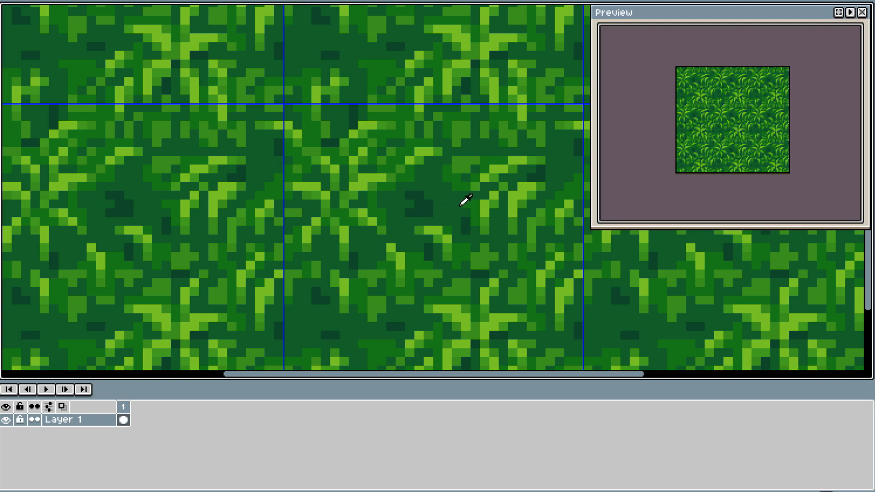
drag(326, 186, 326, 178)
drag(241, 204, 232, 212)
click(184, 187)
drag(186, 186, 195, 355)
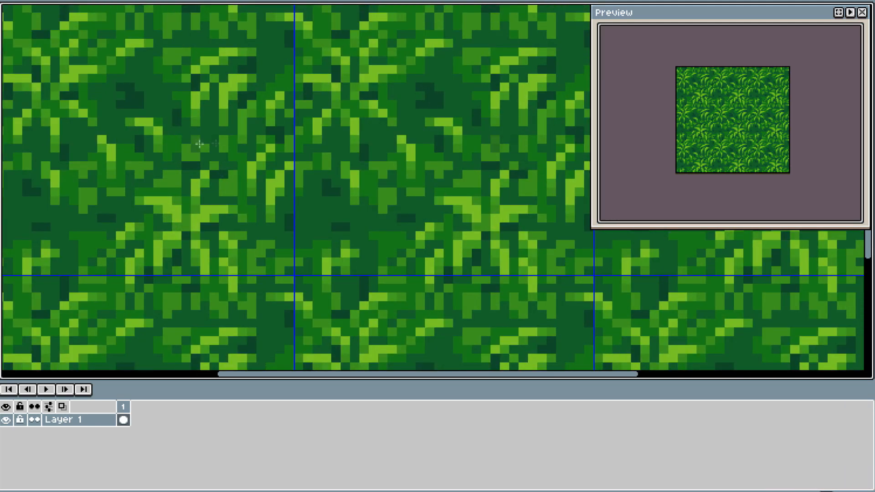
- Enlarge the darkest-green clusters beside the upper plant and add darkest pixels at the plant centres and between blades
drag(195, 144, 248, 297)
drag(318, 150, 254, 201)
drag(435, 96, 435, 104)
drag(340, 227, 189, 77)
drag(273, 147, 292, 148)
drag(273, 121, 265, 130)
drag(197, 230, 330, 145)
drag(266, 202, 266, 194)
drag(285, 185, 302, 185)
click(284, 162)
drag(328, 114, 301, 161)
drag(313, 163, 322, 156)
drag(355, 205, 288, 146)
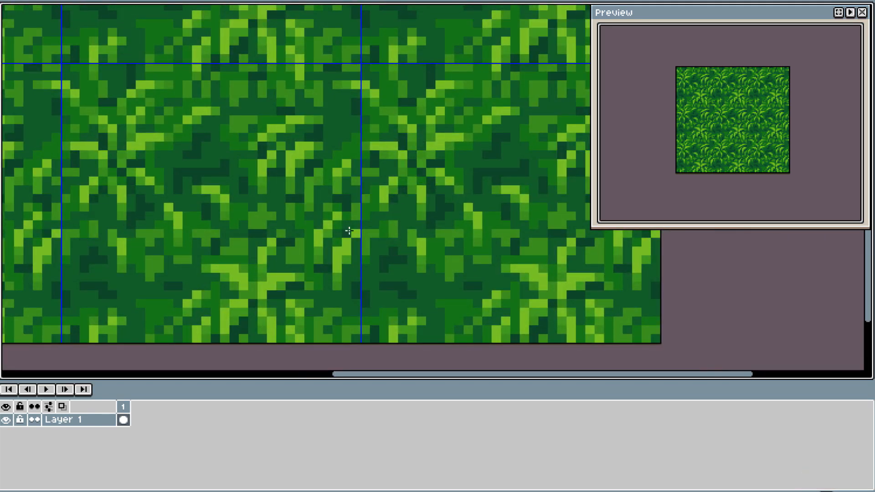
- Darken the background around the plants and along the tile seams with more dark-teal and darkest-green pixels
drag(383, 157, 393, 155)
mouse_move(215, 277)
mouse_down()
mouse_move(234, 286)
mouse_move(233, 321)
mouse_up()
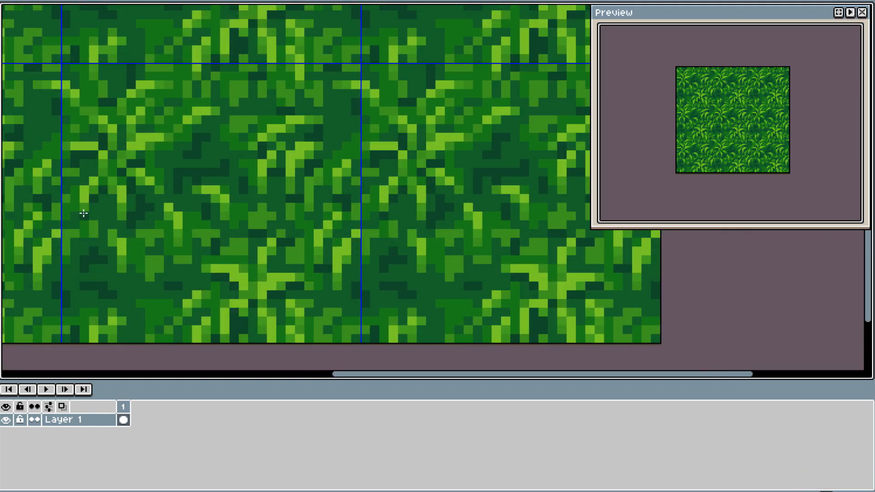
click(84, 216)
drag(84, 215, 67, 302)
drag(377, 74, 367, 83)
drag(358, 99, 367, 100)
click(374, 75)
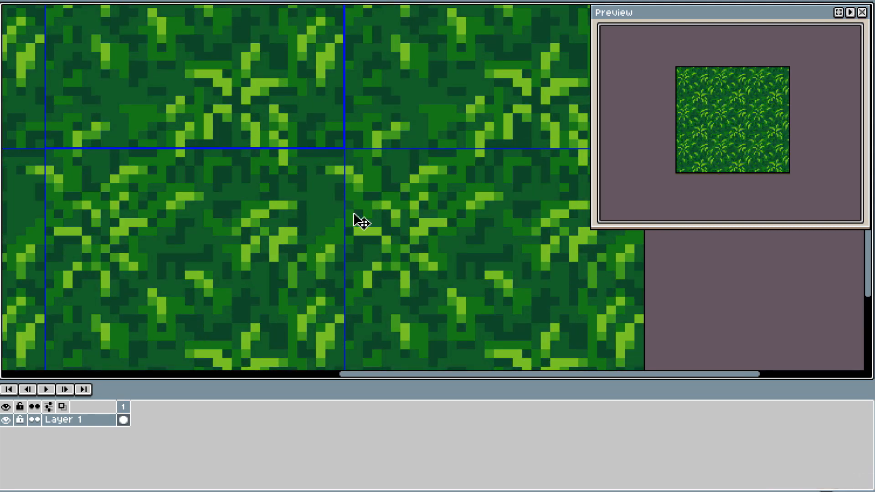
- Undo the last edit and paint mid-green leaf clusters into the dark gaps around the plants
key(ctrl+z)
drag(362, 257, 361, 190)
click(362, 193)
click(399, 239)
click(380, 254)
mouse_move(209, 97)
mouse_down()
mouse_move(457, 225)
mouse_move(573, 232)
mouse_move(653, 221)
mouse_up()
mouse_move(411, 337)
mouse_down()
mouse_move(359, 223)
mouse_move(321, 227)
mouse_up()
mouse_move(284, 227)
mouse_down()
mouse_move(227, 227)
mouse_move(159, 194)
mouse_up()
drag(393, 156, 393, 165)
drag(429, 260, 355, 238)
- Spread more mid-green and lighter-green leaf pixels between the blades and across the tile seams
drag(359, 83, 360, 228)
drag(307, 177, 274, 194)
click(331, 256)
drag(487, 173, 365, 197)
mouse_move(375, 193)
mouse_down()
mouse_move(367, 246)
mouse_move(387, 254)
mouse_up()
drag(387, 233, 297, 252)
mouse_move(147, 90)
mouse_down()
mouse_move(263, 183)
mouse_move(299, 225)
mouse_move(307, 217)
mouse_up()
drag(289, 199, 290, 189)
scroll(307, 137, down, 3)
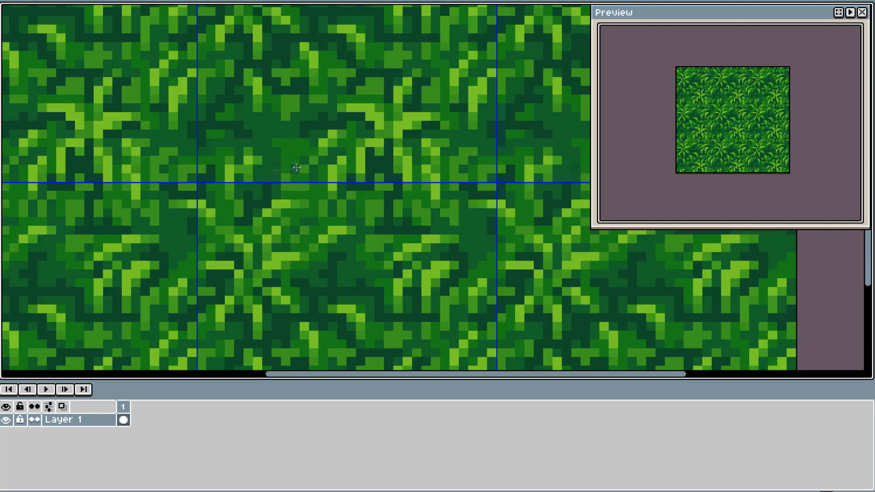
- Touch up the foliage between the plants and along the seams with small green pixel accents
drag(292, 260, 273, 235)
mouse_move(286, 204)
mouse_down()
mouse_move(303, 182)
mouse_move(258, 170)
mouse_up()
drag(349, 206, 314, 222)
mouse_move(467, 111)
mouse_down()
mouse_move(388, 176)
mouse_move(346, 177)
mouse_up()
mouse_move(489, 321)
mouse_down()
mouse_move(474, 212)
mouse_move(483, 179)
mouse_up()
drag(379, 117, 369, 150)
drag(182, 25, 264, 156)
drag(264, 156, 235, 164)
scroll(228, 206, down, 1)
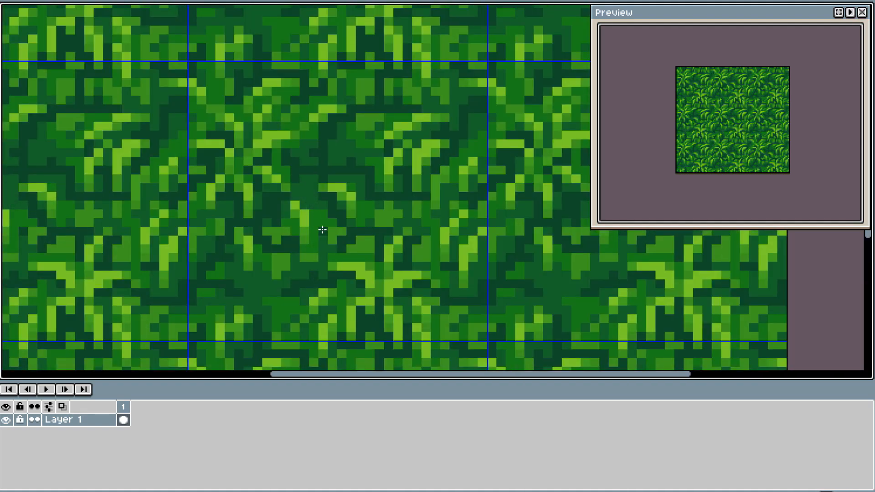
- Draw lime and green grass blades rising from the foliage's upper edge over the brown soil band
scroll(314, 246, down, 2)
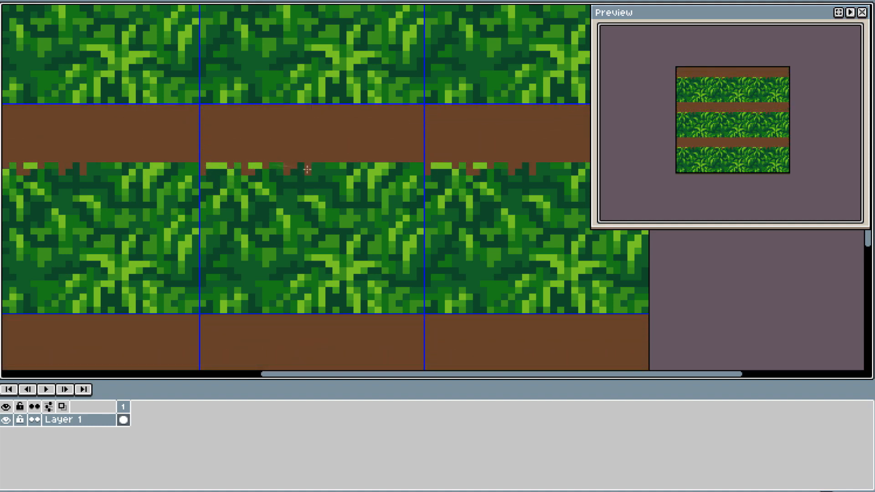
drag(266, 165, 256, 181)
drag(342, 166, 323, 152)
key(ctrl+z)
mouse_move(343, 166)
mouse_down()
mouse_move(322, 145)
mouse_move(391, 146)
mouse_up()
drag(268, 165, 251, 145)
drag(280, 166, 301, 153)
drag(231, 173, 237, 153)
drag(223, 165, 210, 153)
click(259, 160)
click(364, 172)
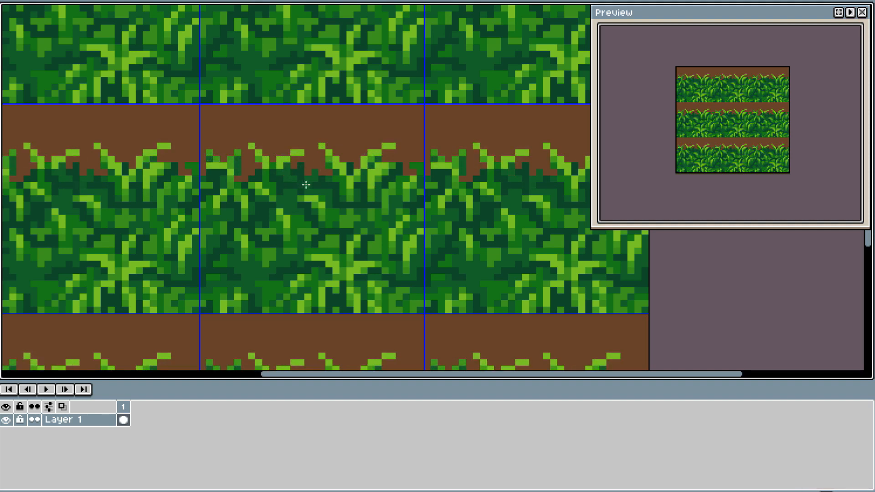
- Shade the soil behind and between the upper-edge grass blades with dark brown
drag(245, 152, 245, 173)
drag(203, 166, 182, 166)
drag(168, 160, 161, 152)
mouse_move(294, 160)
mouse_down()
mouse_move(322, 153)
mouse_move(266, 153)
mouse_up()
drag(244, 146, 204, 153)
mouse_move(329, 147)
mouse_down()
mouse_move(343, 159)
mouse_move(378, 147)
mouse_move(349, 159)
mouse_up()
click(420, 160)
click(392, 153)
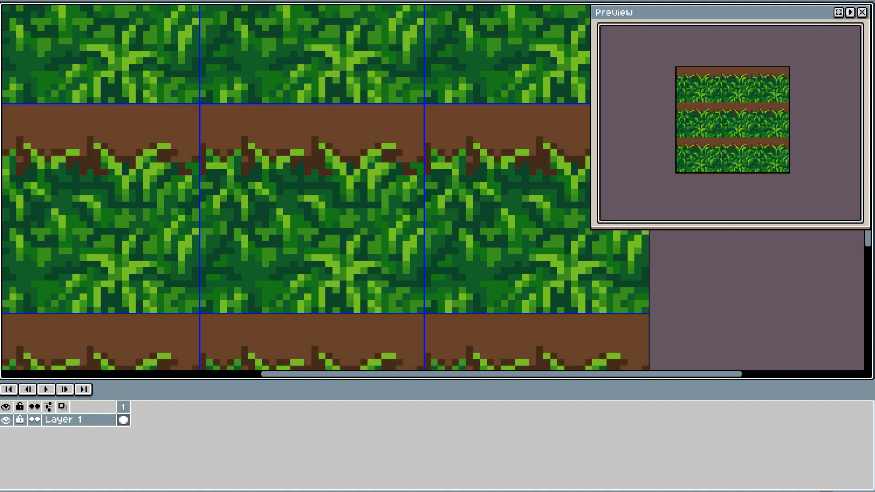
- Soften the dark-brown shadow edge with medium brown and begin scattering medium-brown specks across the upper soil band
drag(143, 146, 150, 146)
drag(160, 139, 167, 139)
drag(174, 147, 188, 159)
mouse_move(195, 153)
mouse_down()
mouse_move(195, 139)
mouse_move(238, 142)
mouse_up()
drag(308, 150, 308, 139)
drag(286, 146, 260, 146)
click(246, 128)
click(262, 129)
click(290, 132)
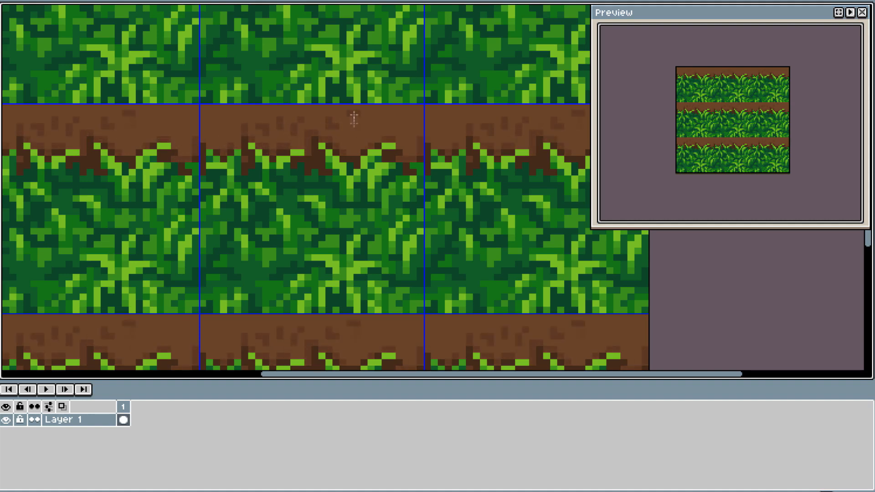
drag(442, 126, 448, 120)
drag(462, 113, 477, 113)
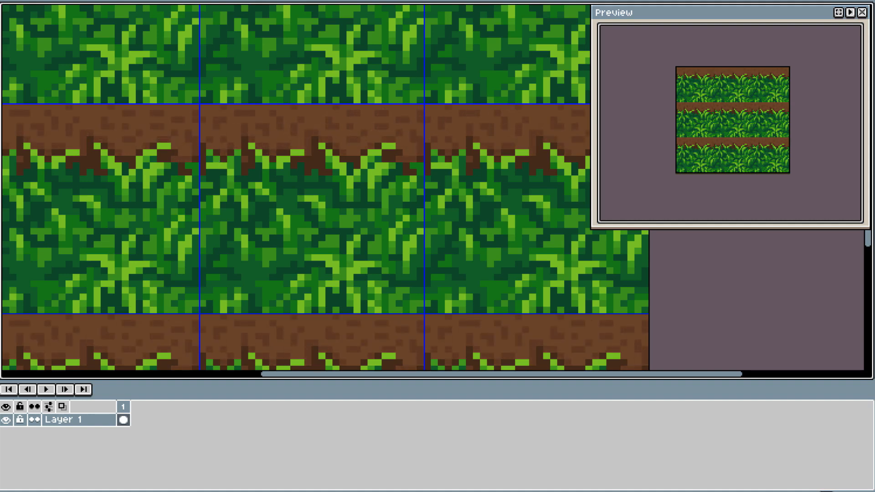
- Add small light-brown pebbles throughout the upper soil band
drag(259, 133, 230, 117)
click(280, 113)
drag(301, 110, 308, 107)
drag(336, 113, 381, 133)
click(406, 140)
click(420, 126)
- Place copies of the soil-topped tile in the two other cells of the tile sheet's top row
scroll(96, 120, down, 2)
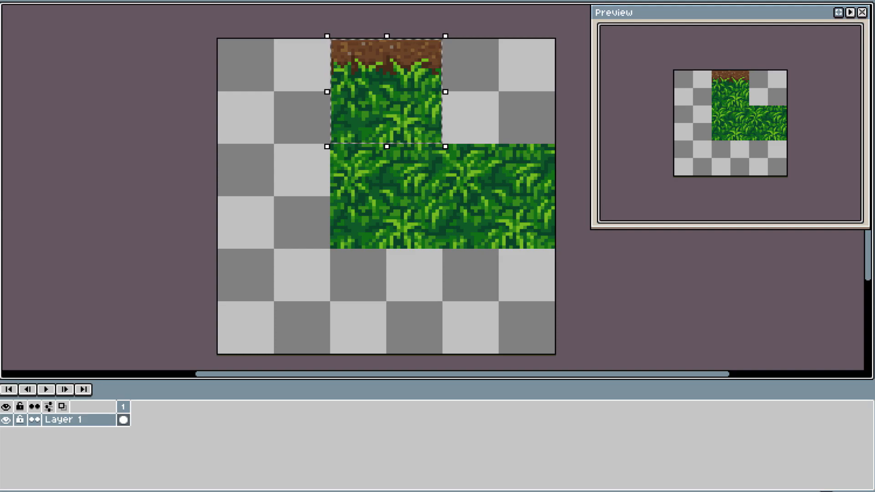
drag(381, 92, 493, 92)
drag(534, 75, 309, 75)
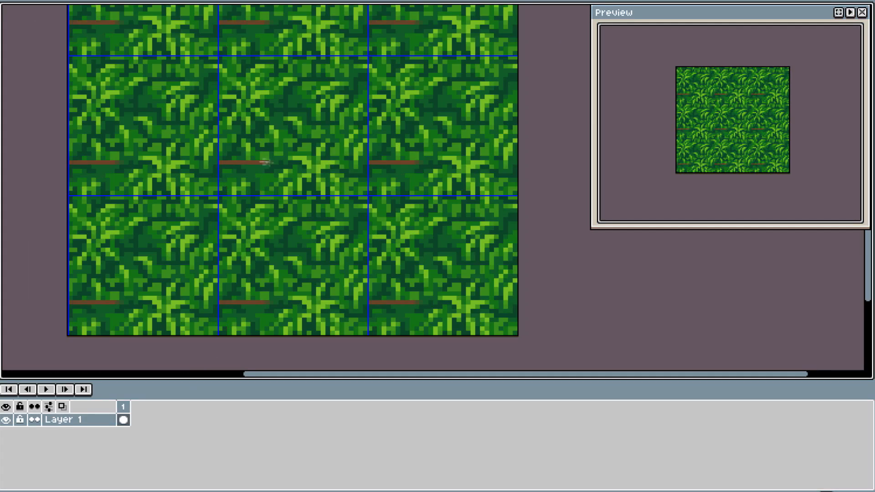
- Paint an uneven brown soil band along the grass tile's bottom and draw lime blades hanging over its edge
mouse_move(296, 146)
mouse_down()
mouse_move(331, 145)
mouse_move(331, 164)
mouse_move(317, 149)
mouse_move(221, 170)
mouse_move(405, 195)
mouse_up()
scroll(405, 195, up, 1)
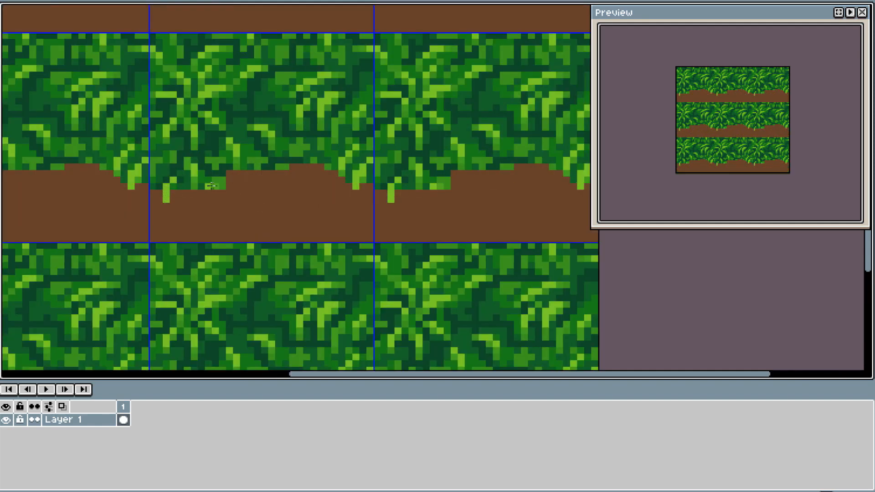
drag(211, 186, 222, 206)
drag(265, 166, 250, 186)
mouse_move(294, 162)
mouse_down()
mouse_move(306, 174)
mouse_move(329, 167)
mouse_up()
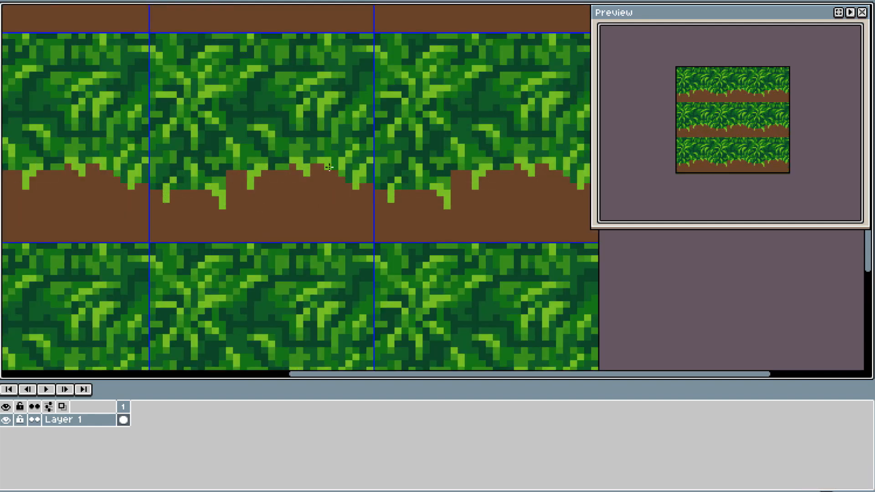
click(335, 189)
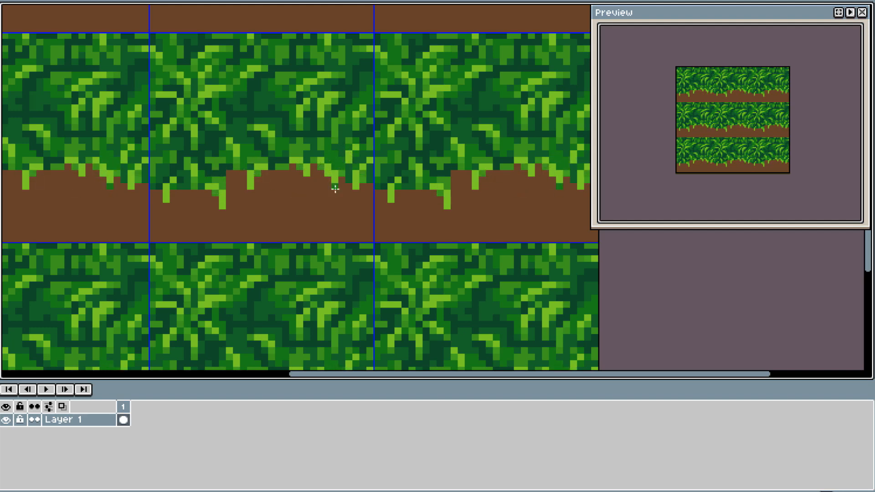
- Add dark-brown shadows on the soil beneath and between the hanging grass blades
scroll(208, 191, up, 1)
mouse_move(161, 209)
mouse_down()
mouse_move(190, 177)
mouse_move(218, 200)
mouse_up()
mouse_move(226, 183)
mouse_down()
mouse_move(261, 149)
mouse_move(255, 175)
mouse_up()
drag(273, 184, 283, 167)
drag(237, 183, 236, 211)
drag(152, 193, 134, 191)
mouse_move(315, 166)
mouse_down()
mouse_move(395, 185)
mouse_move(291, 167)
mouse_up()
drag(343, 176, 283, 176)
- Blend the lower edge of the dark-brown shadows into the soil with medium-brown pixels
drag(236, 218, 227, 219)
click(264, 193)
click(378, 194)
mouse_move(367, 210)
mouse_down()
mouse_move(416, 195)
mouse_move(483, 206)
mouse_move(404, 197)
mouse_move(348, 220)
mouse_up()
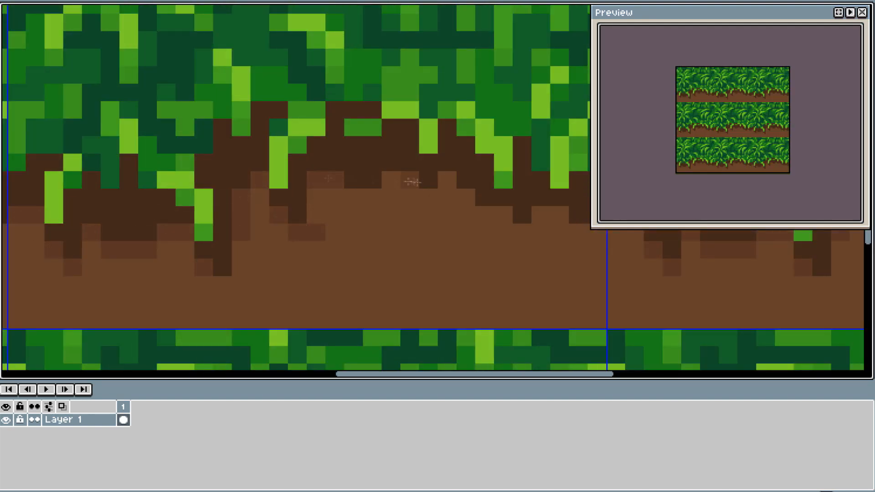
drag(692, 254, 456, 205)
scroll(424, 201, down, 1)
- Scatter medium-brown specks across the lower soil band for texture
drag(273, 171, 350, 162)
drag(214, 203, 227, 203)
drag(297, 189, 311, 189)
drag(297, 215, 311, 228)
drag(354, 201, 353, 215)
drag(410, 241, 424, 242)
drag(455, 218, 225, 199)
- Add small light-brown pebbles across the lower soil band
drag(137, 181, 137, 195)
drag(136, 196, 361, 188)
click(283, 148)
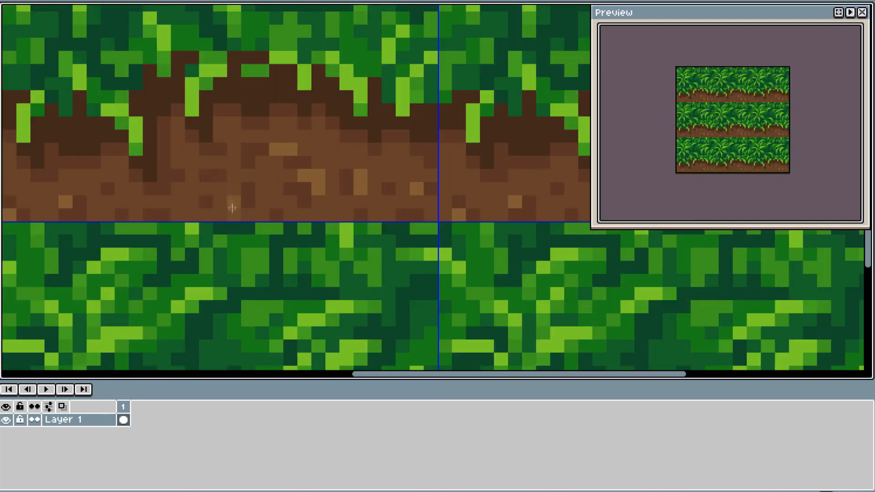
drag(183, 160, 487, 166)
click(250, 170)
drag(137, 183, 227, 184)
drag(167, 184, 181, 184)
scroll(246, 182, down, 4)
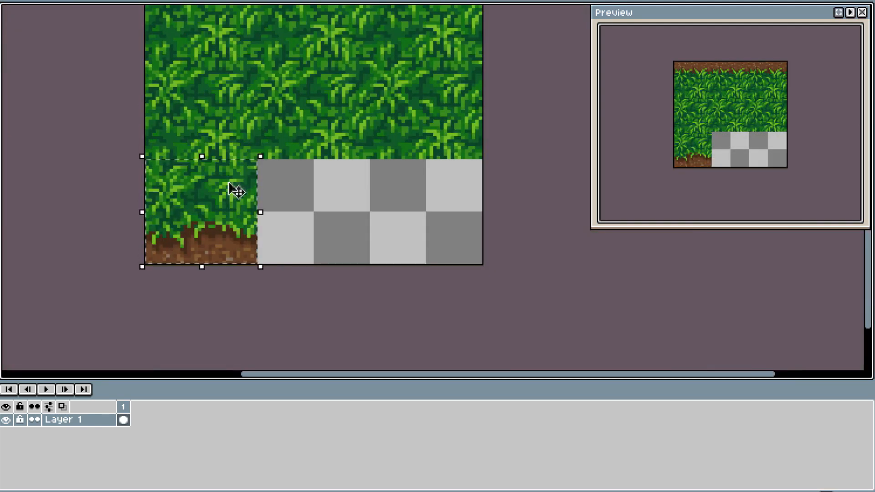